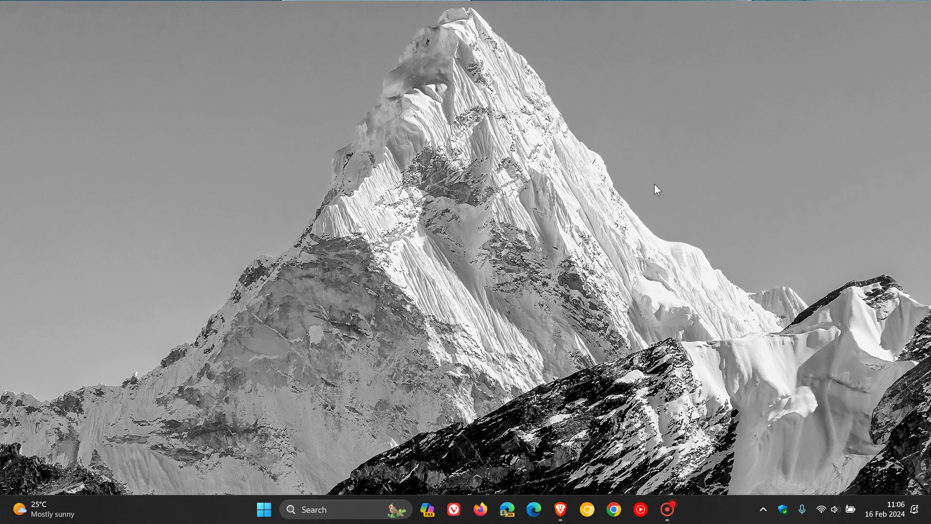
# Select February 27th in the notifications and calendar flyout, then dismiss the flyout
pyautogui.click(896, 515)
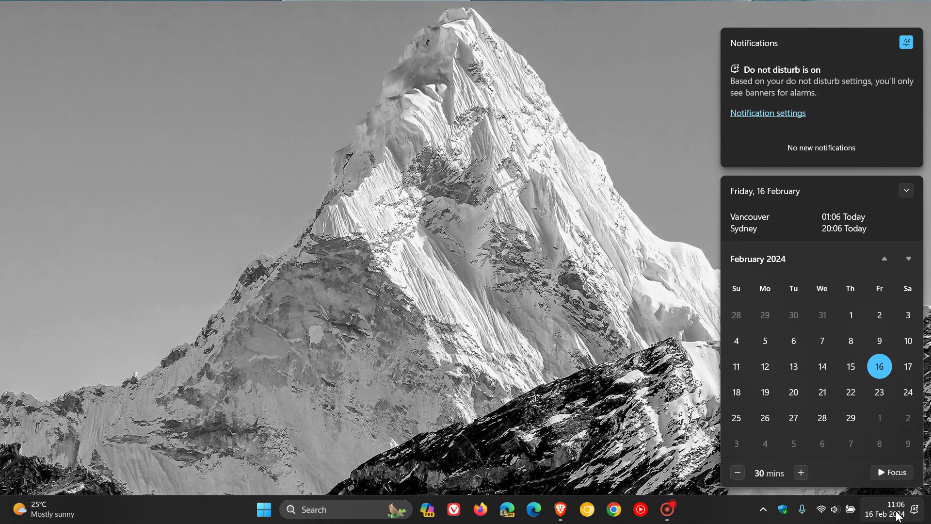
pyautogui.click(795, 424)
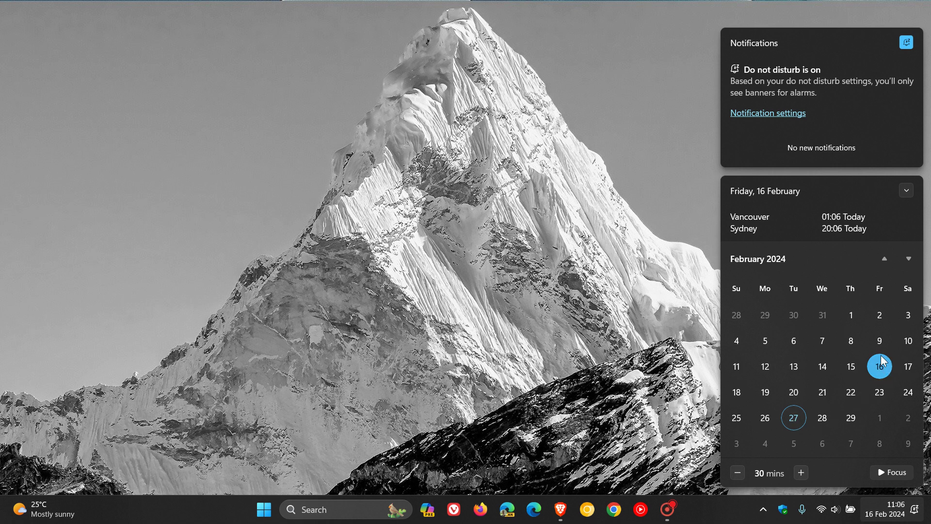
pyautogui.click(616, 195)
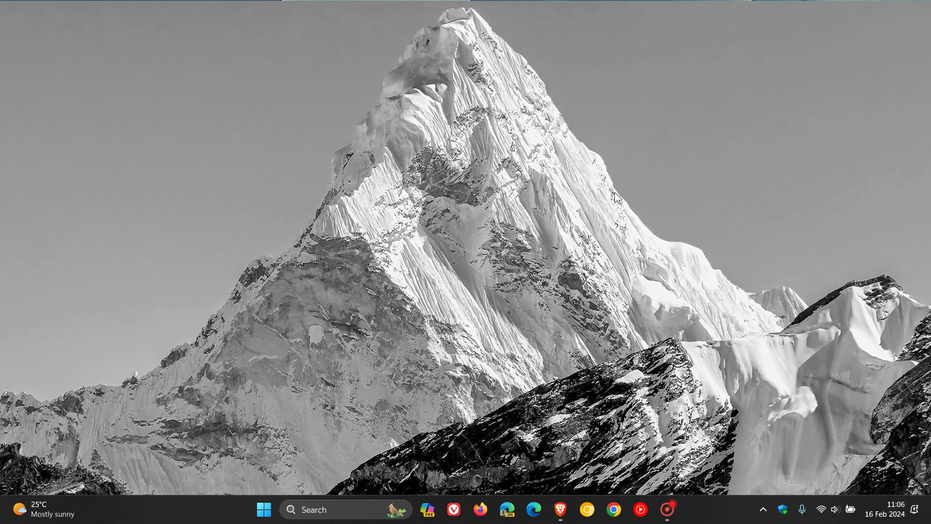
# Launch Settings from Start and go to the Windows Update page
pyautogui.click(261, 513)
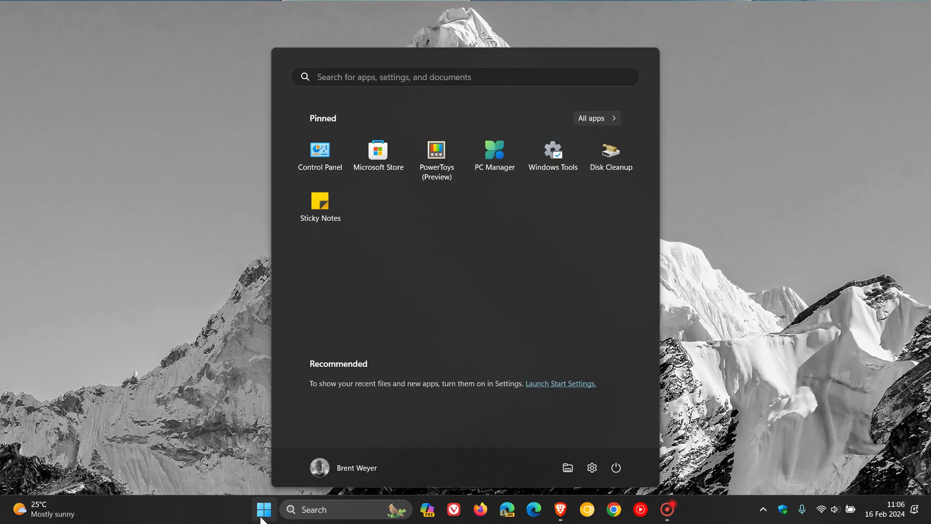
pyautogui.click(592, 467)
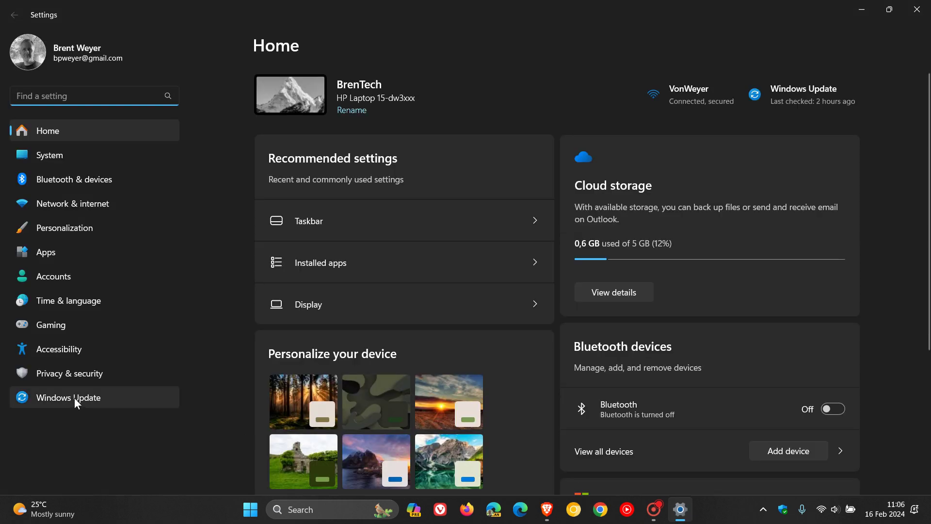
pyautogui.click(74, 398)
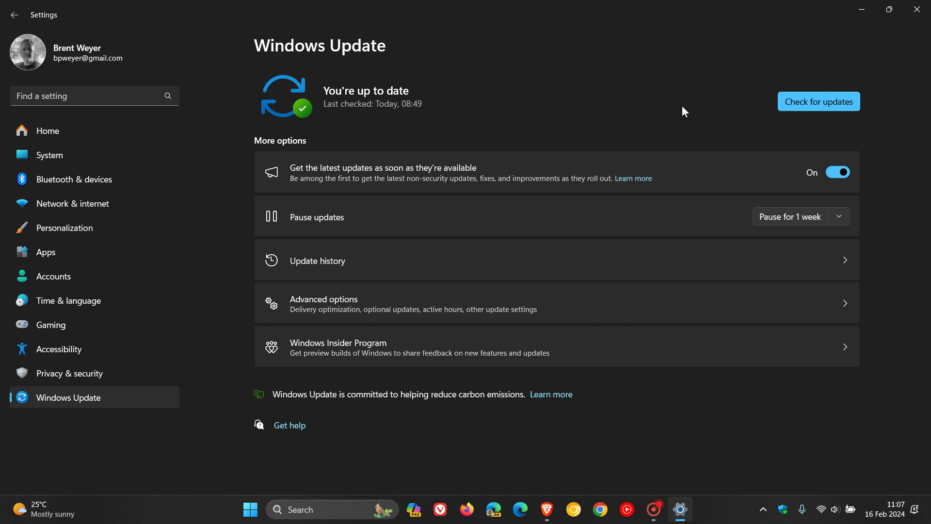
# Show the Accessibility page with Vision, Hearing and Interaction options, briefly minimizing and restoring Settings
pyautogui.click(78, 345)
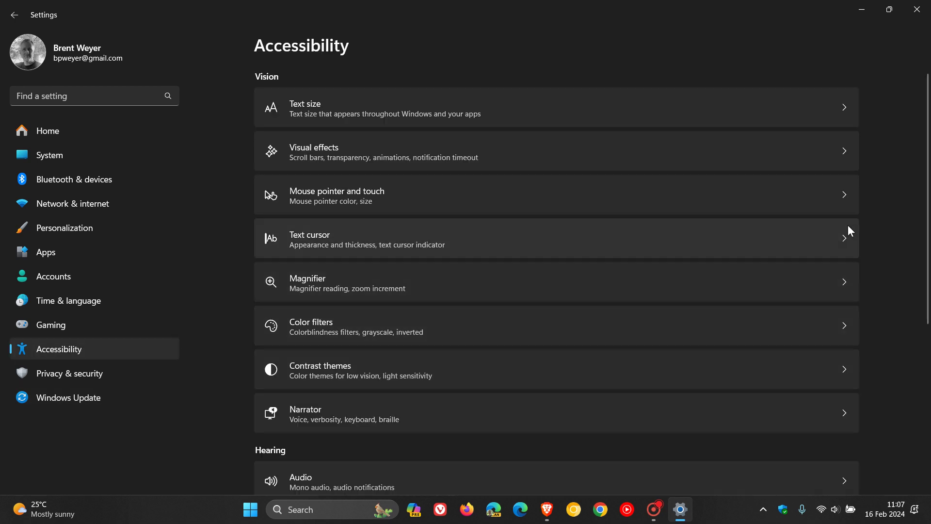
pyautogui.click(855, 10)
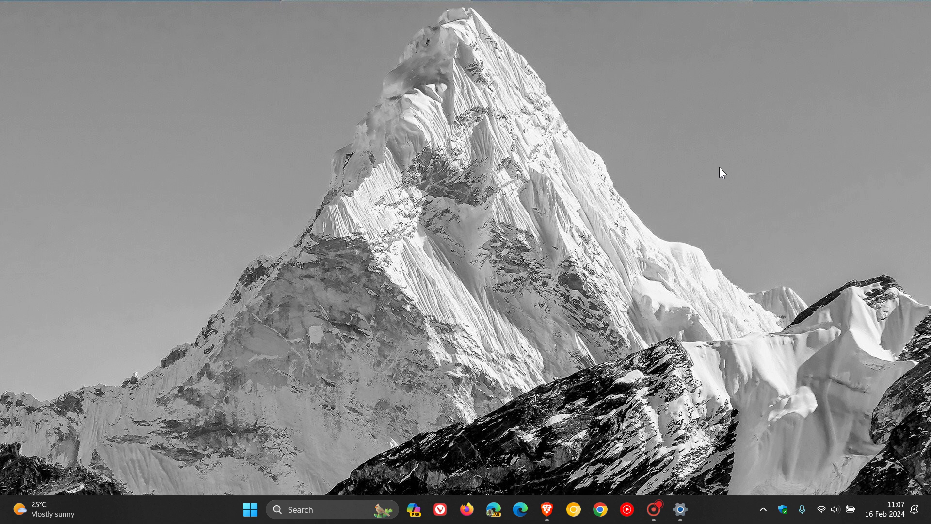
pyautogui.click(680, 509)
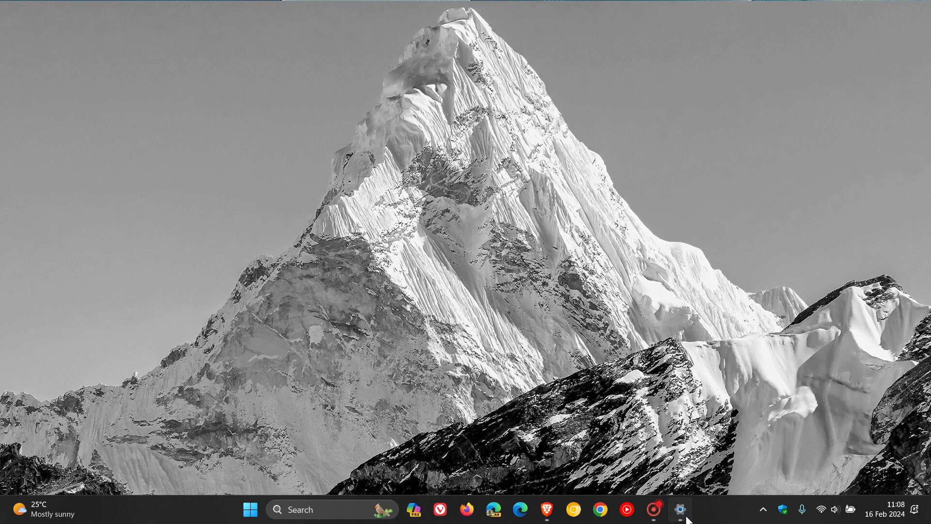
pyautogui.scroll(-5, 736, 372)
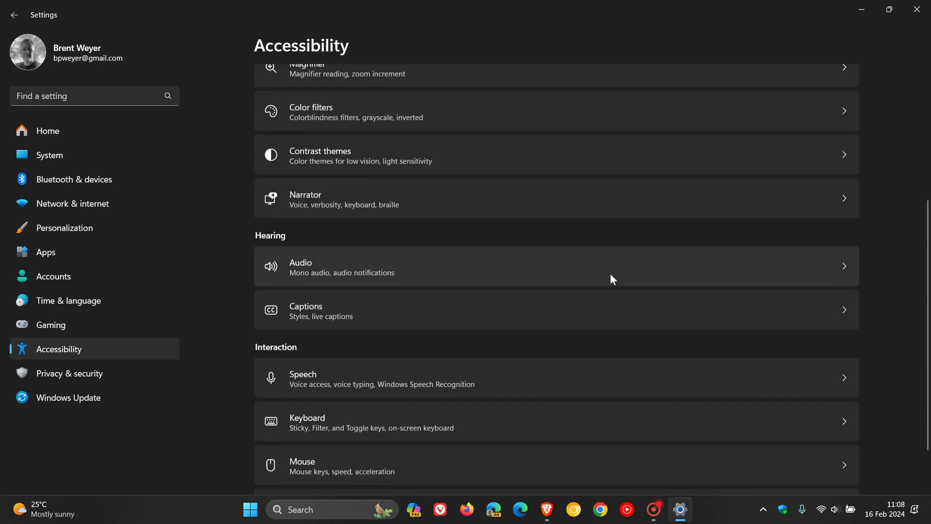
# Open Accessibility > Speech, where Voice access and Windows Speech Recognition are both off
pyautogui.click(543, 339)
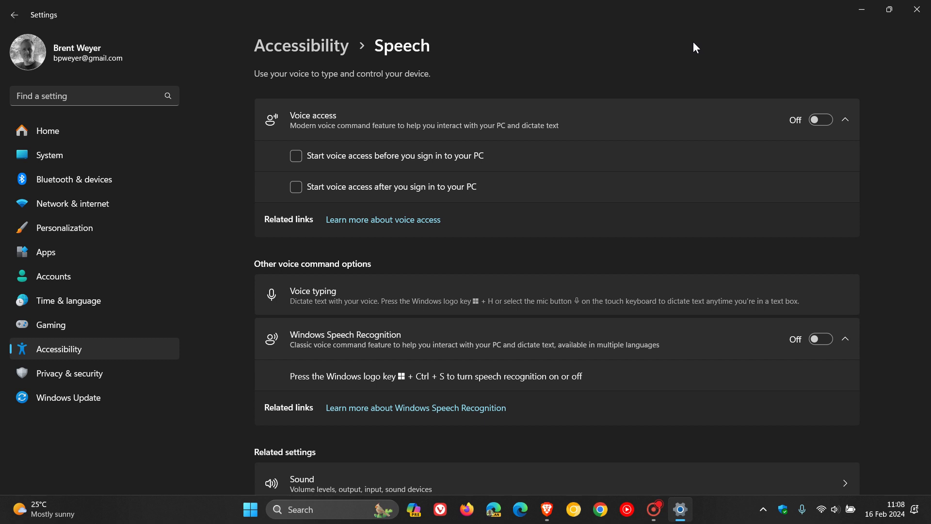
# Return to Accessibility and open Narrator, which is off and uses the Microsoft David voice
pyautogui.click(105, 351)
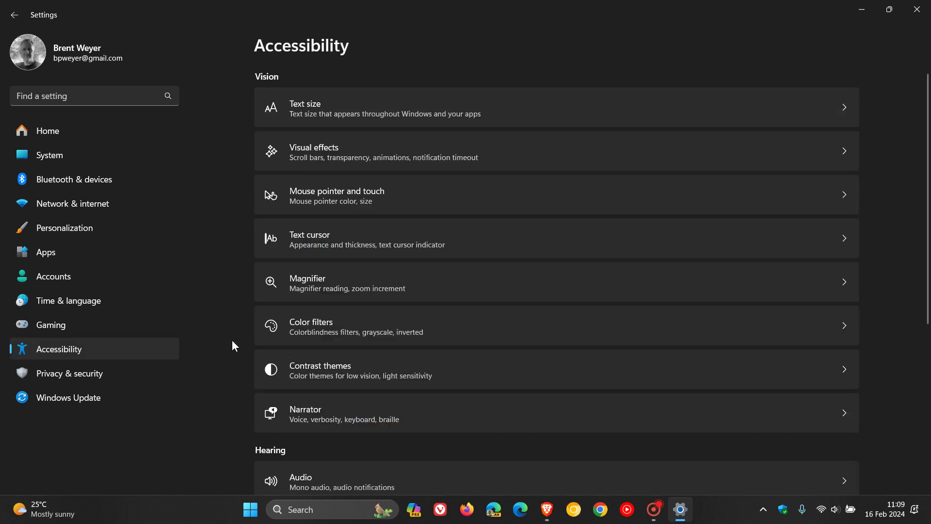
pyautogui.scroll(-4, 588, 281)
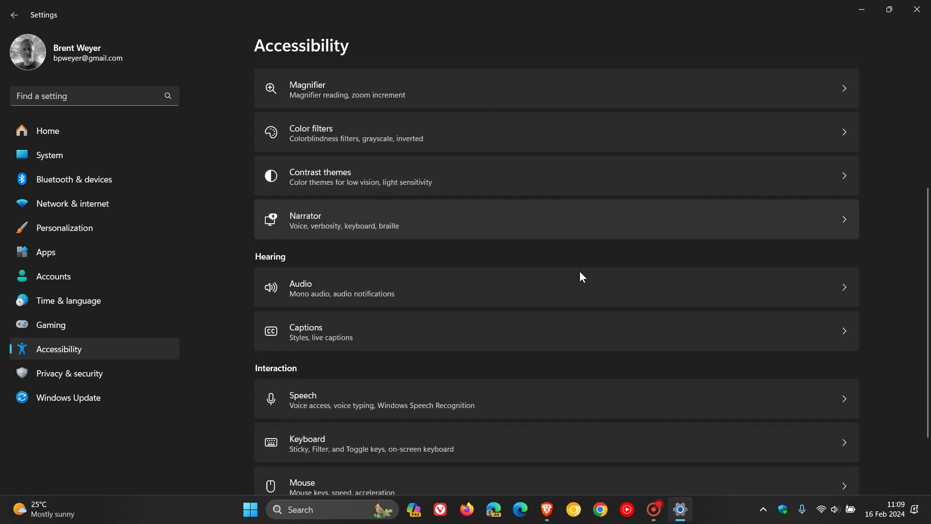
pyautogui.scroll(3, 570, 321)
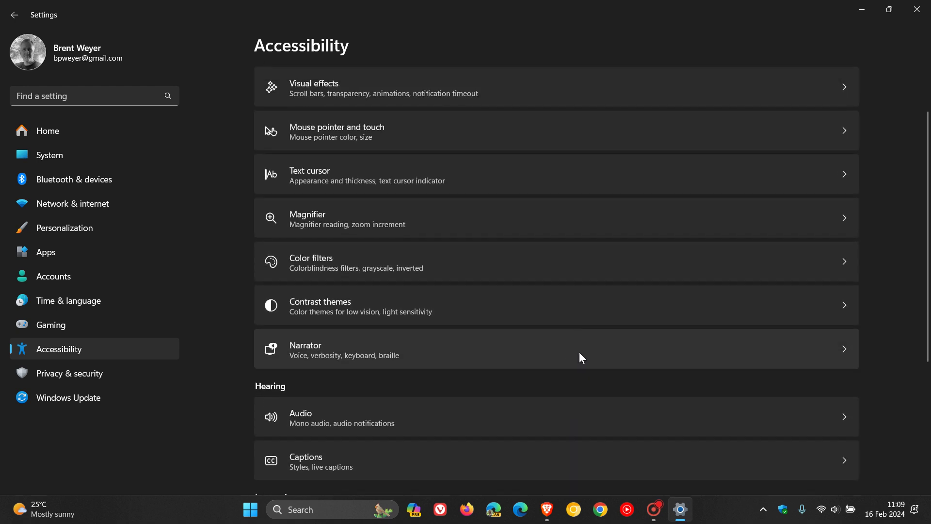
pyautogui.click(607, 339)
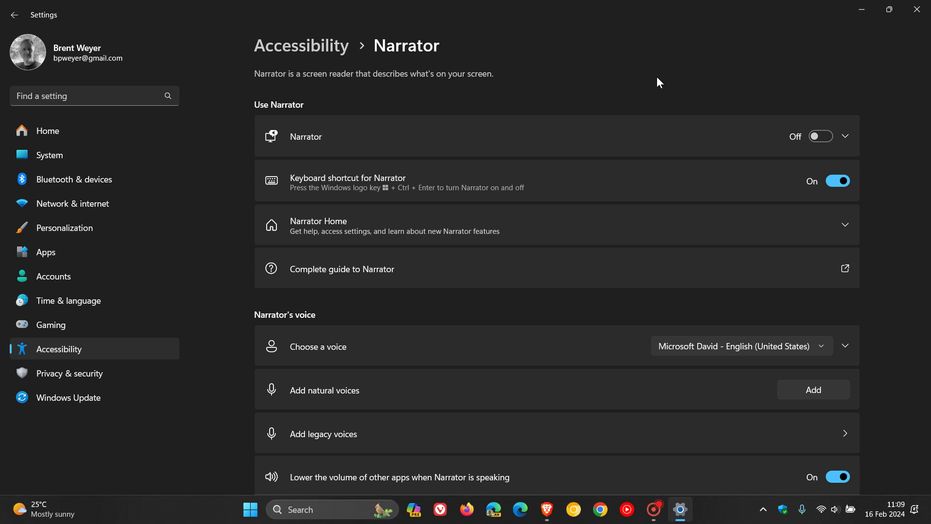
# Go to System > Nearby sharing, set to Off with received files saving to Downloads
pyautogui.click(80, 155)
pyautogui.click(538, 427)
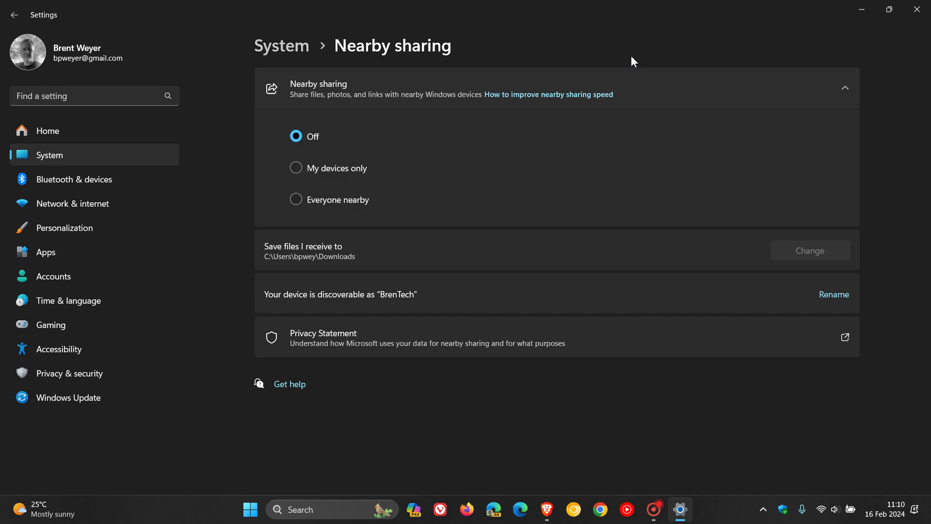
pyautogui.click(859, 12)
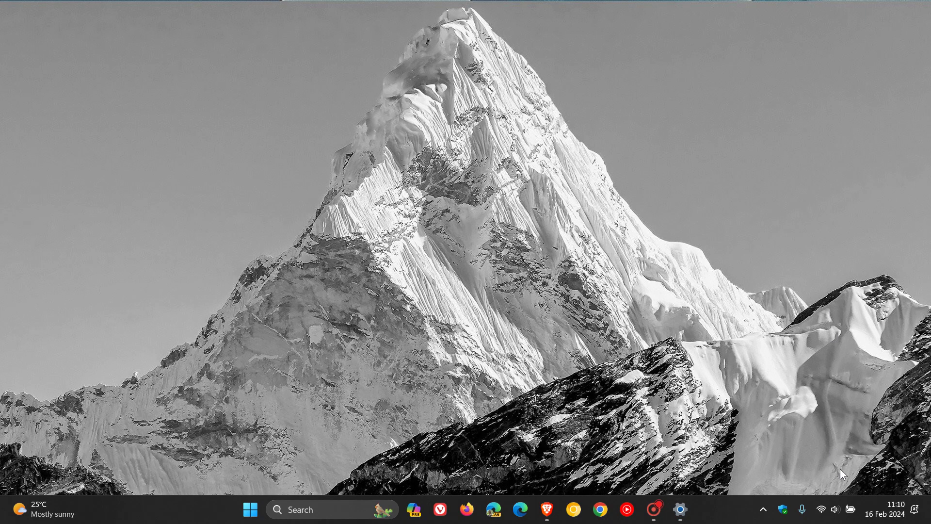
pyautogui.click(834, 509)
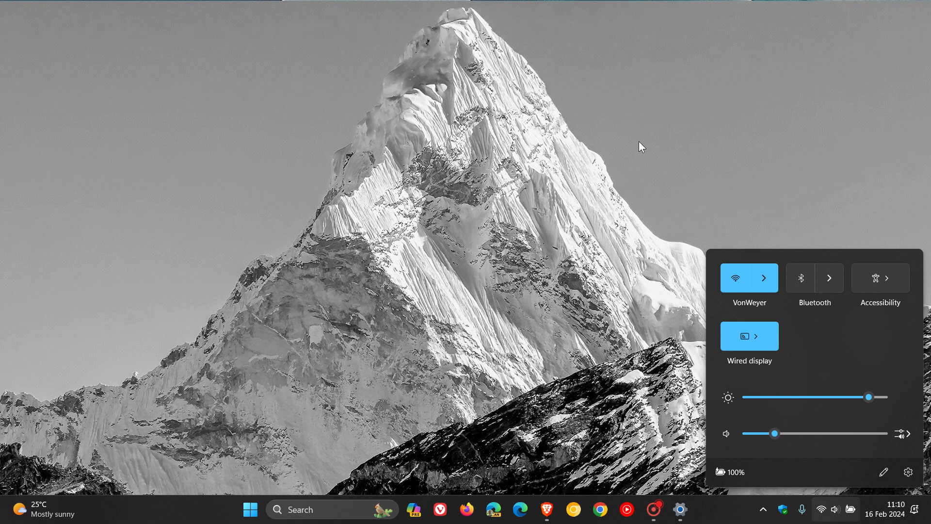
pyautogui.click(592, 139)
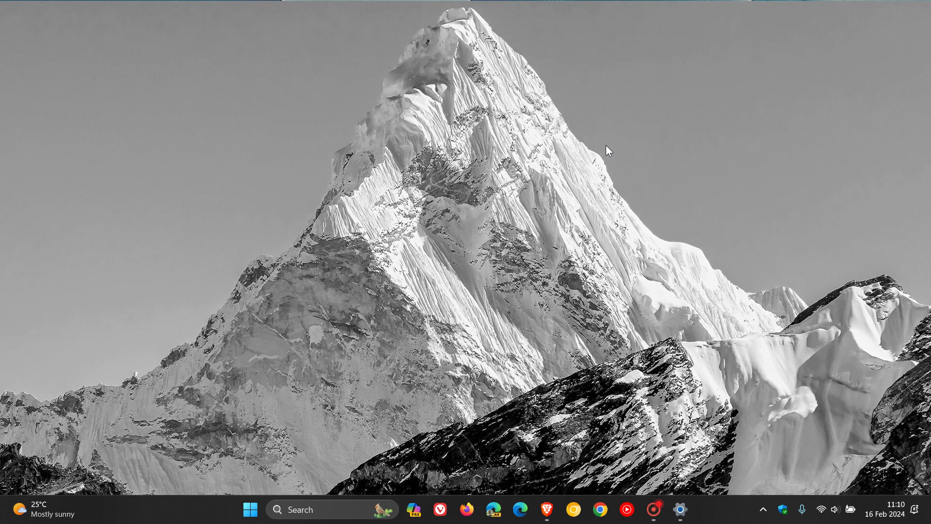
# Restore Settings from the taskbar, back on Nearby sharing with sharing still Off
pyautogui.click(681, 509)
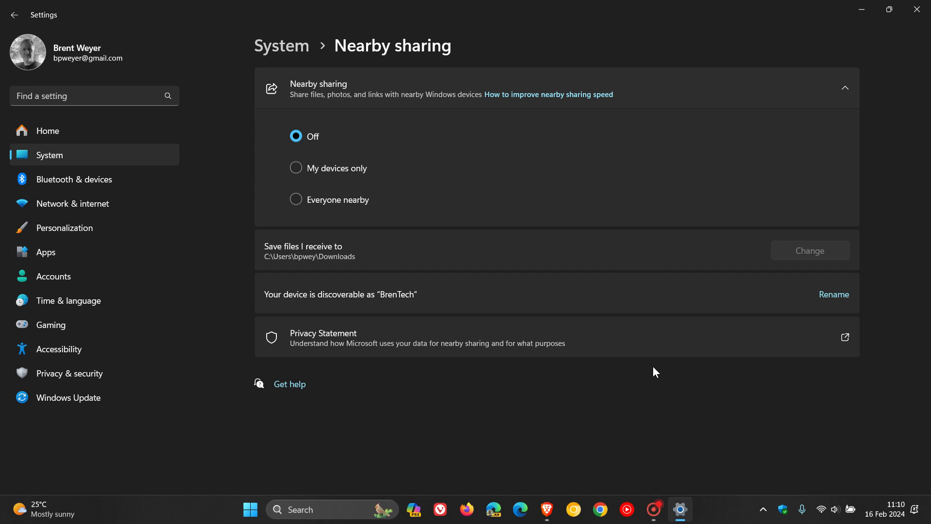
# Minimize Settings and bring up the Quick Settings panel over the desktop
pyautogui.click(861, 9)
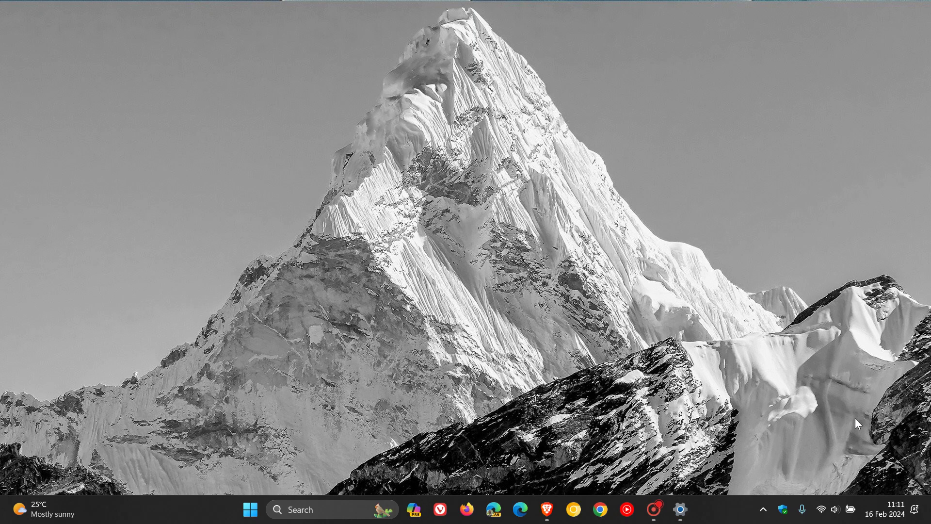
pyautogui.click(850, 509)
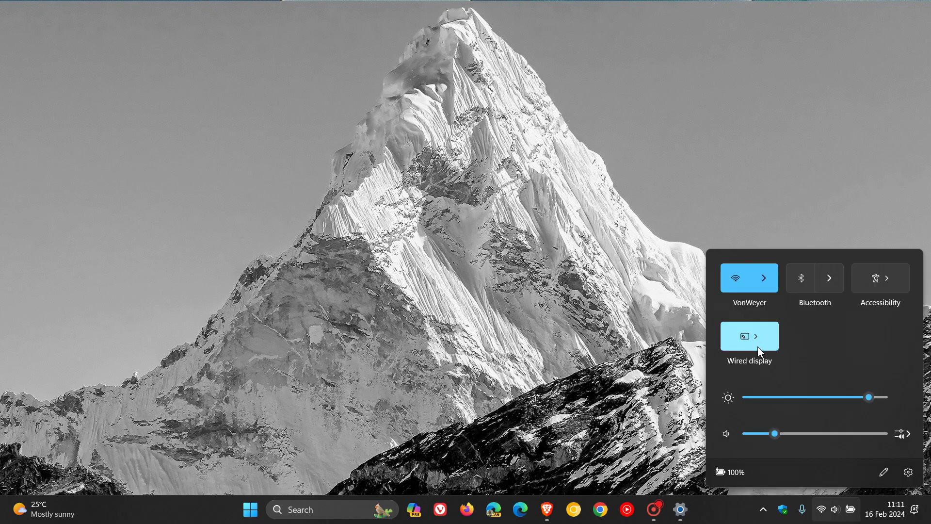
pyautogui.click(537, 245)
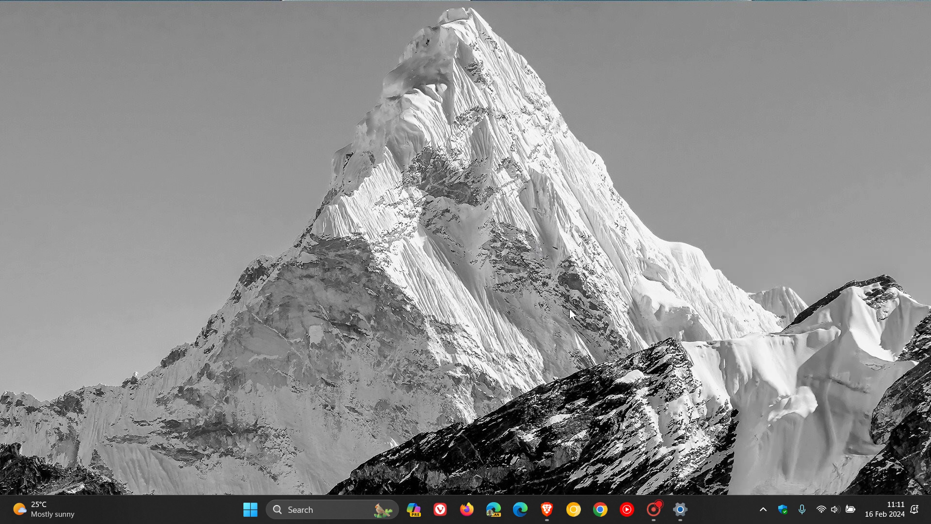
pyautogui.click(681, 510)
pyautogui.moveTo(888, 11)
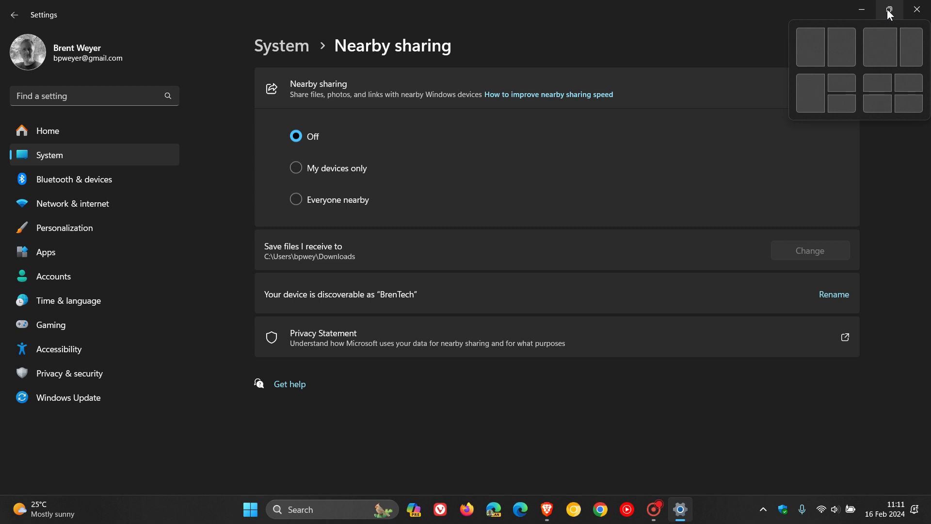
pyautogui.click(861, 10)
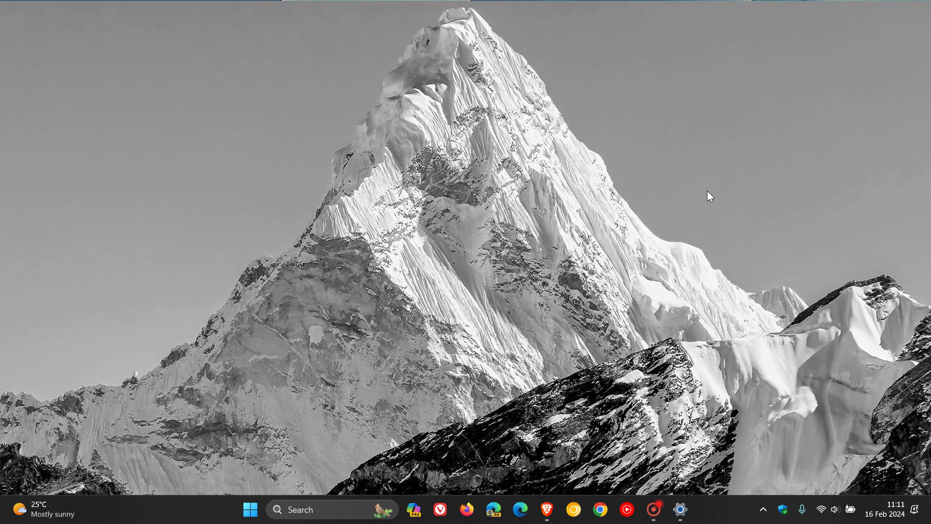
# Restore Settings onto Windows Update (PC up to date), minimize it, then restore it again
pyautogui.click(680, 509)
pyautogui.click(72, 397)
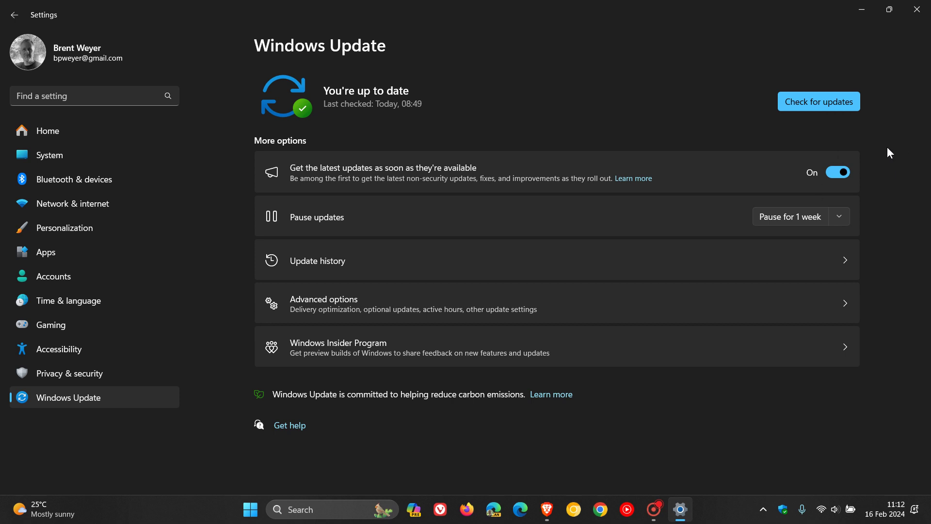
pyautogui.click(859, 11)
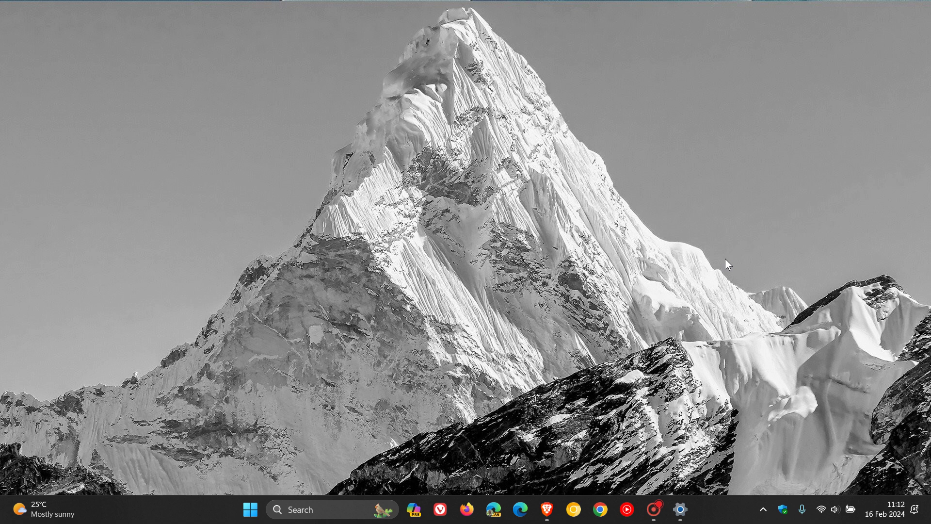
pyautogui.click(680, 509)
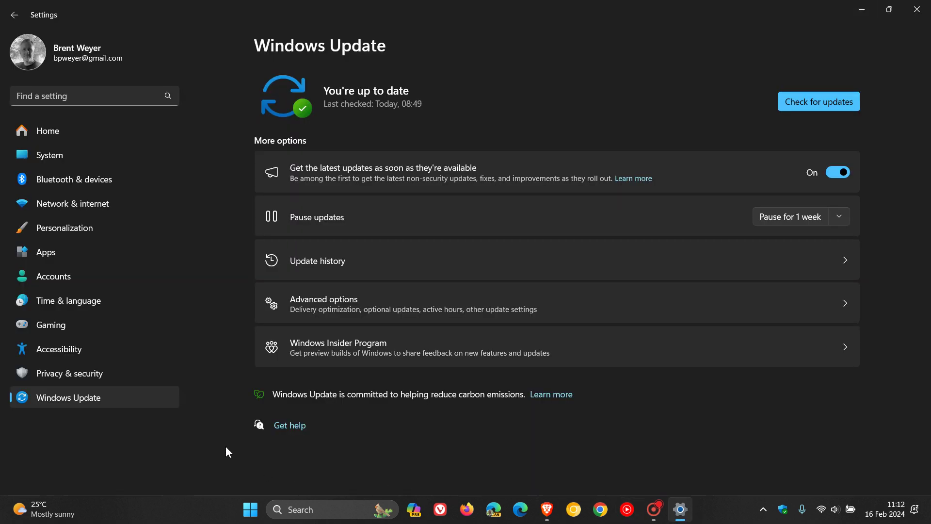
# Visit Bluetooth & devices > Phone Link, then minimize Settings to the desktop
pyautogui.click(74, 179)
pyautogui.click(582, 402)
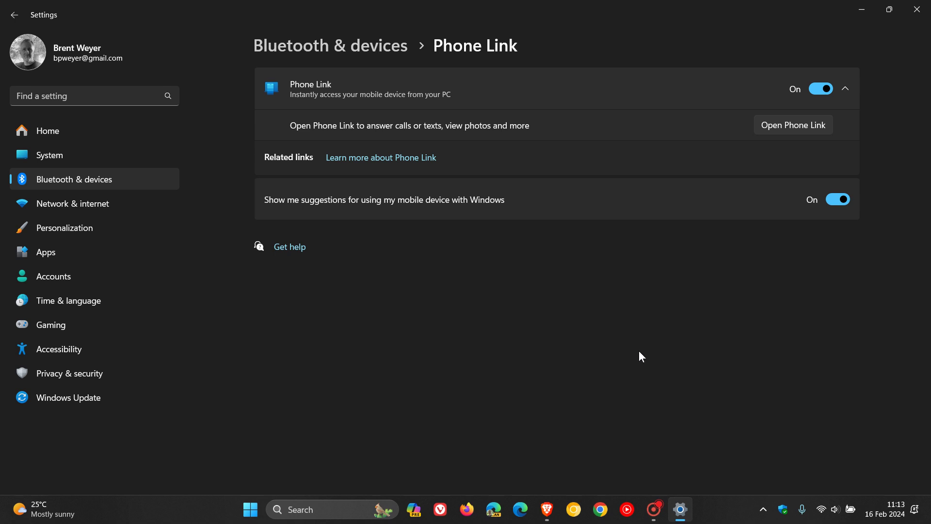
pyautogui.click(865, 7)
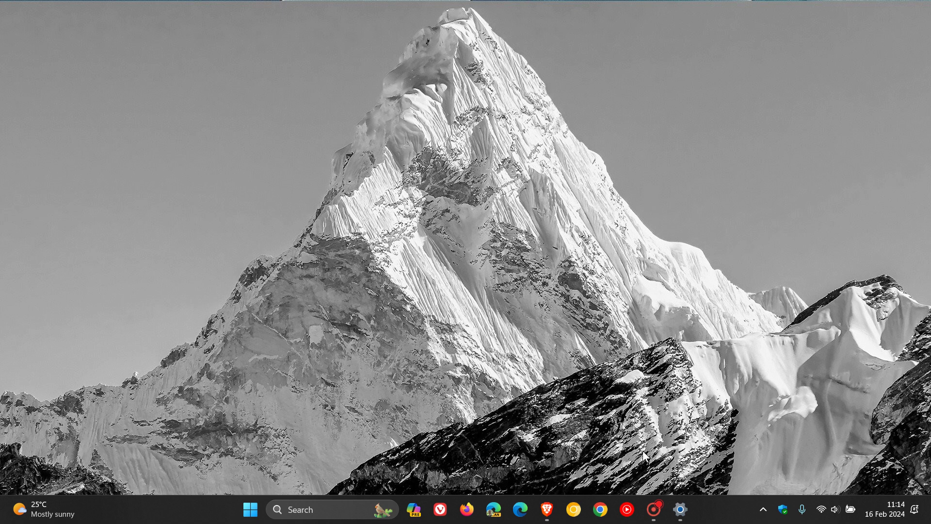
# Restore Settings, switch to its Home page, and minimize it again
pyautogui.click(678, 518)
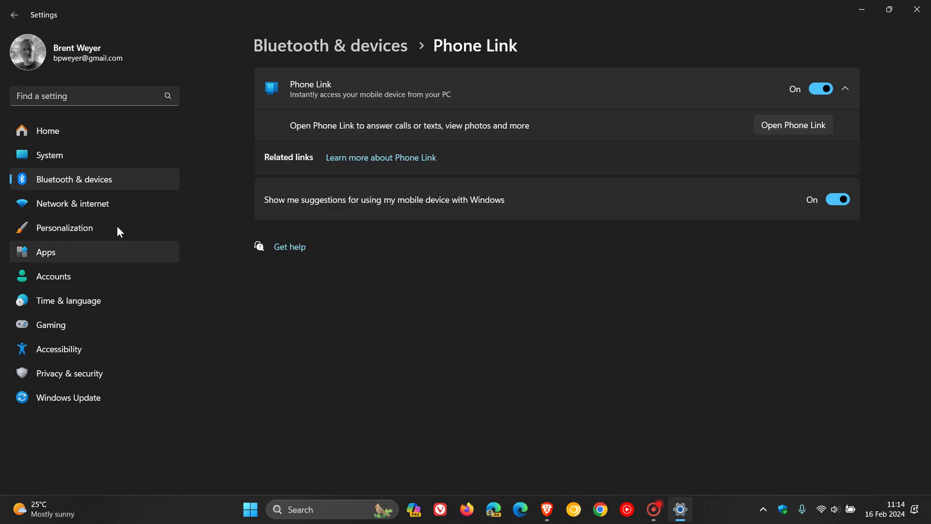
pyautogui.click(103, 133)
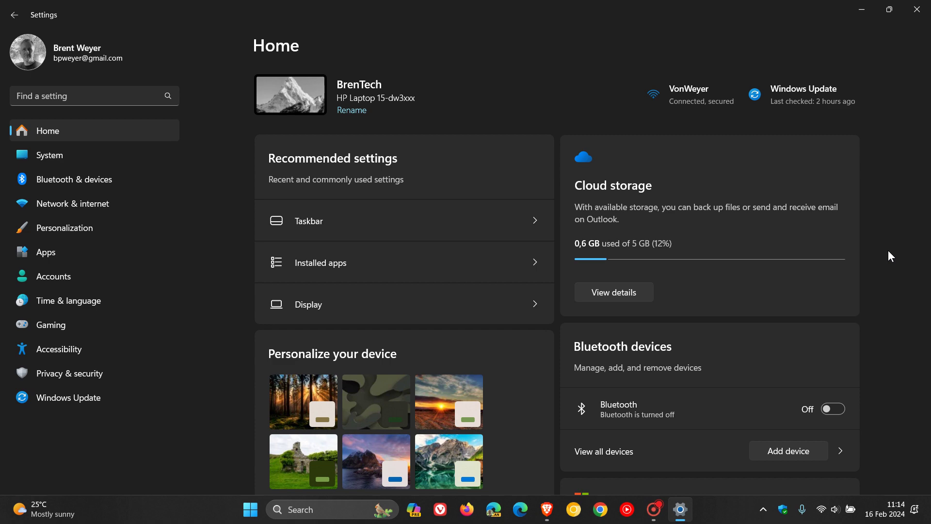
pyautogui.click(861, 9)
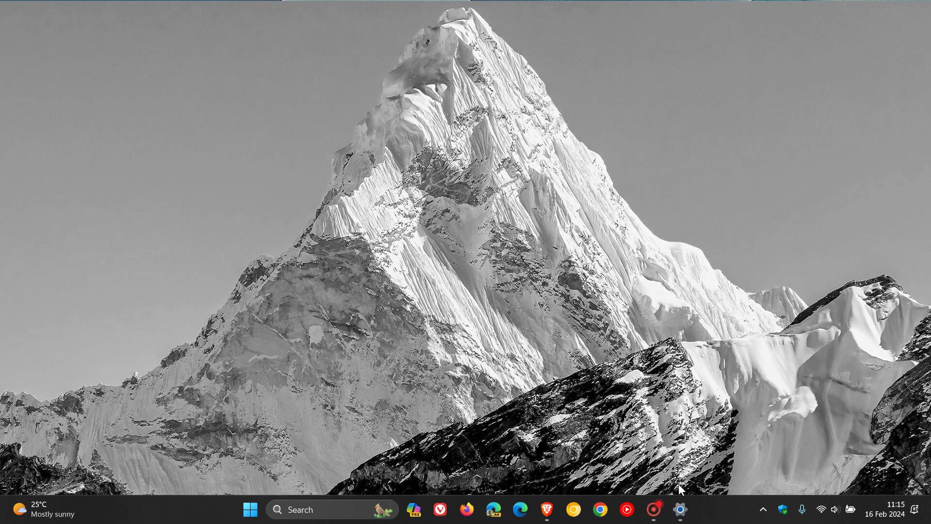
# Bring Settings back from the taskbar, show the Windows Update page, then minimize it to the desktop
pyautogui.click(680, 510)
pyautogui.click(110, 396)
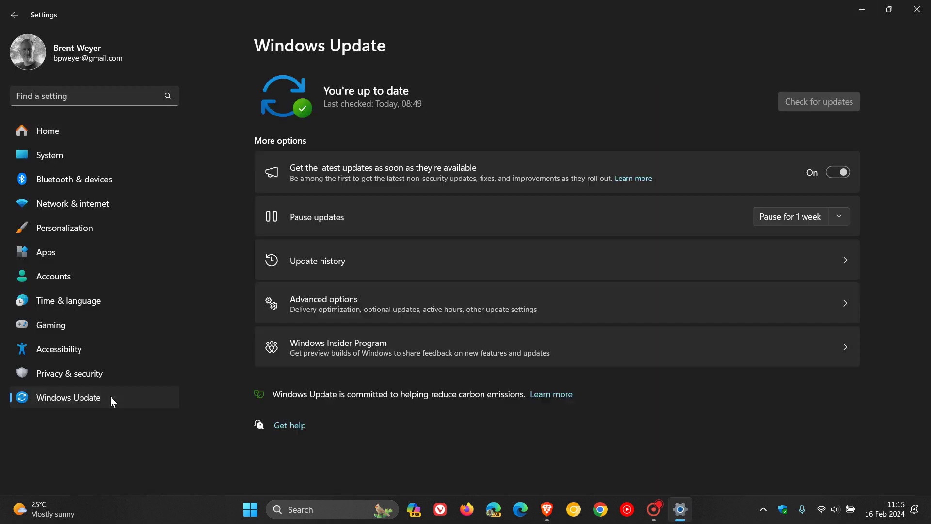
pyautogui.click(860, 14)
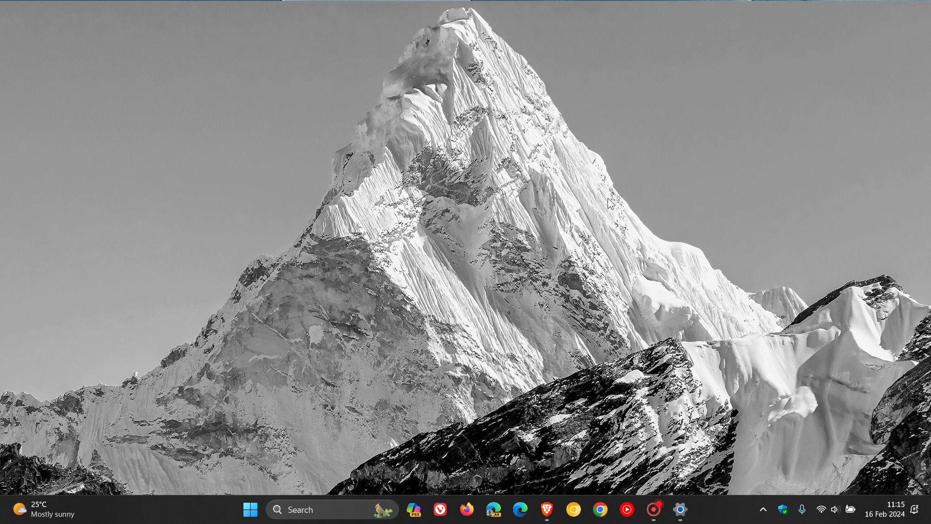
pyautogui.click(896, 509)
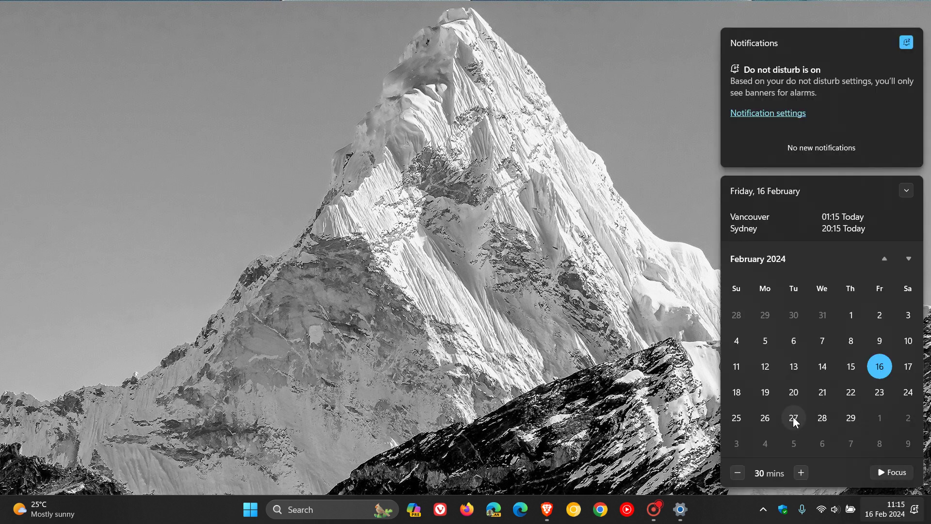
pyautogui.click(556, 205)
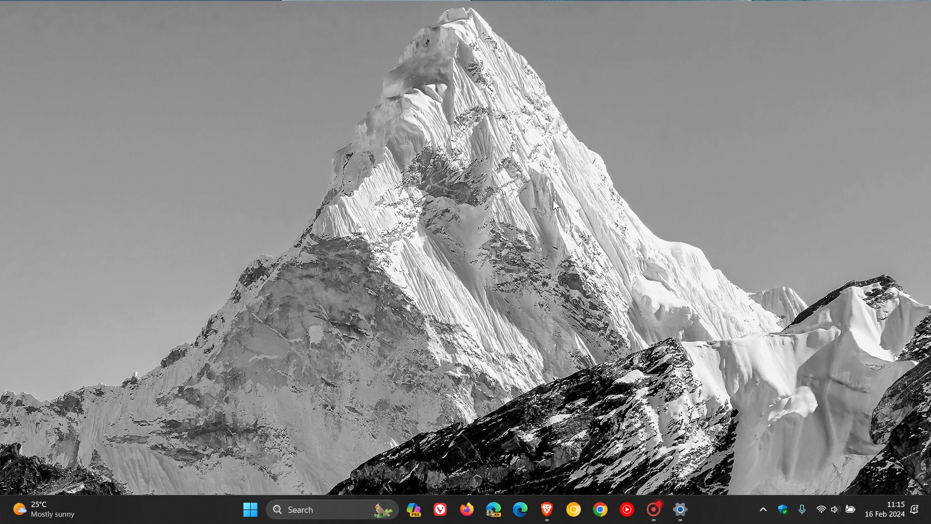